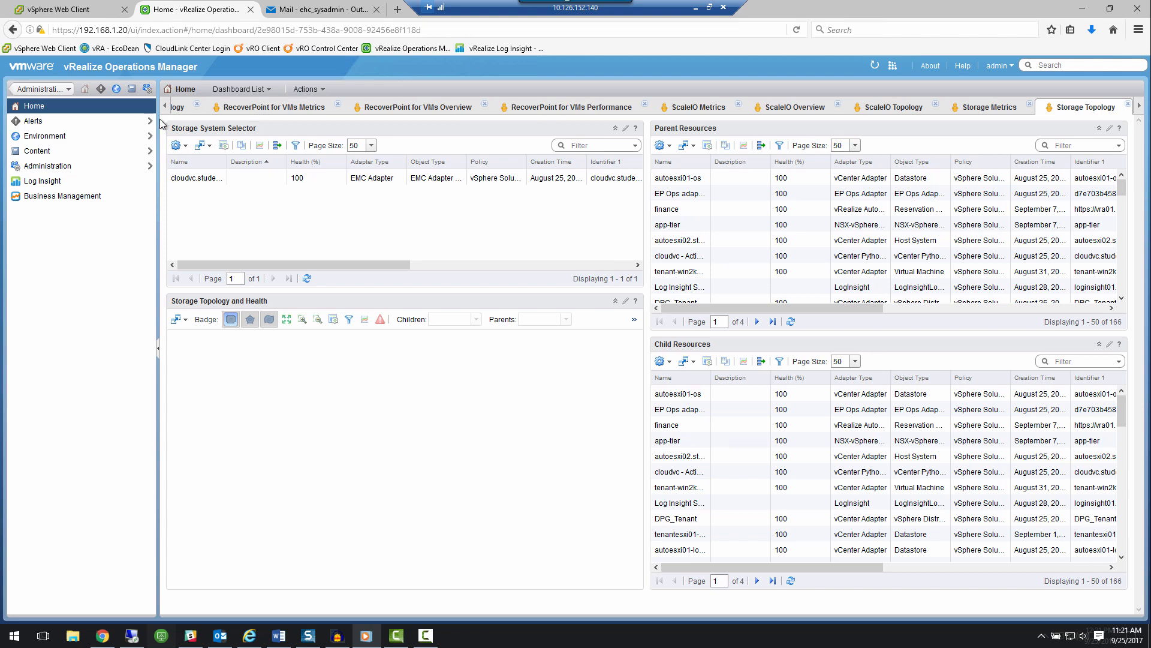
Start a new outbound instance in the administration outbound settings, using the Standard Email Plugin type.
left_click(63, 170)
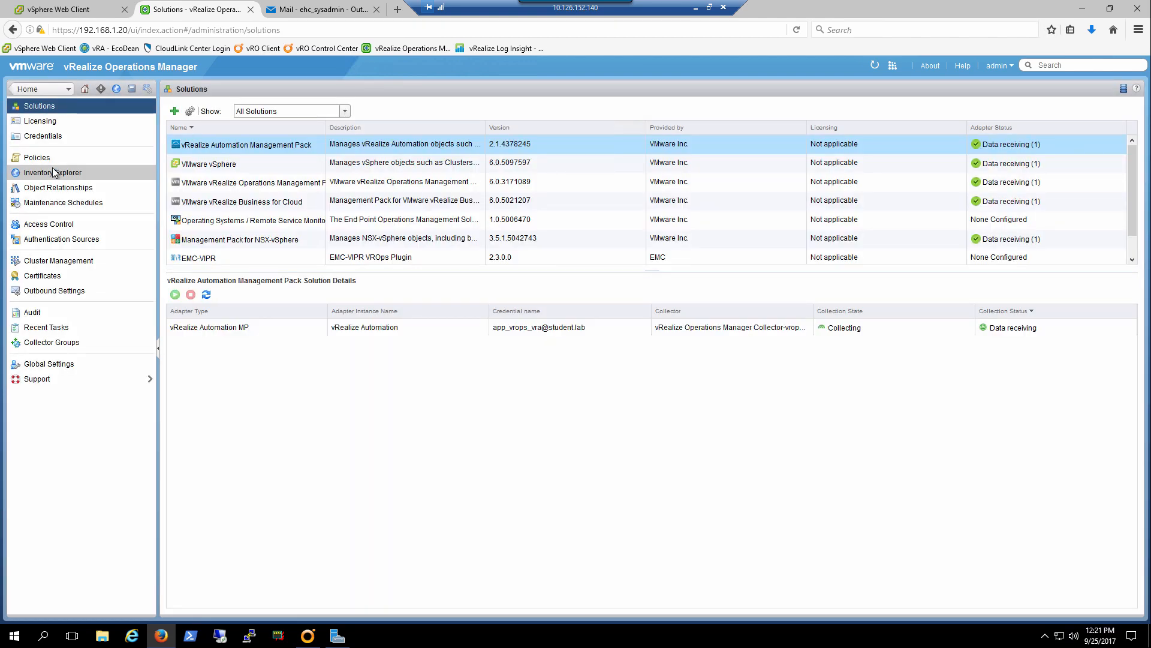
left_click(57, 291)
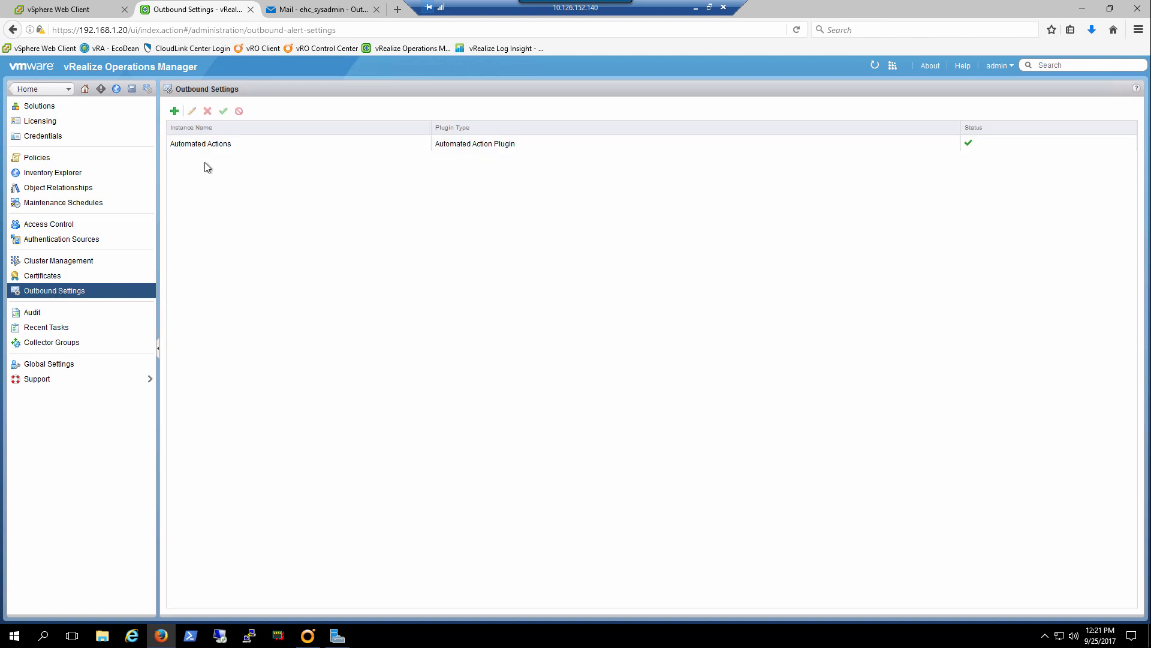
left_click(175, 112)
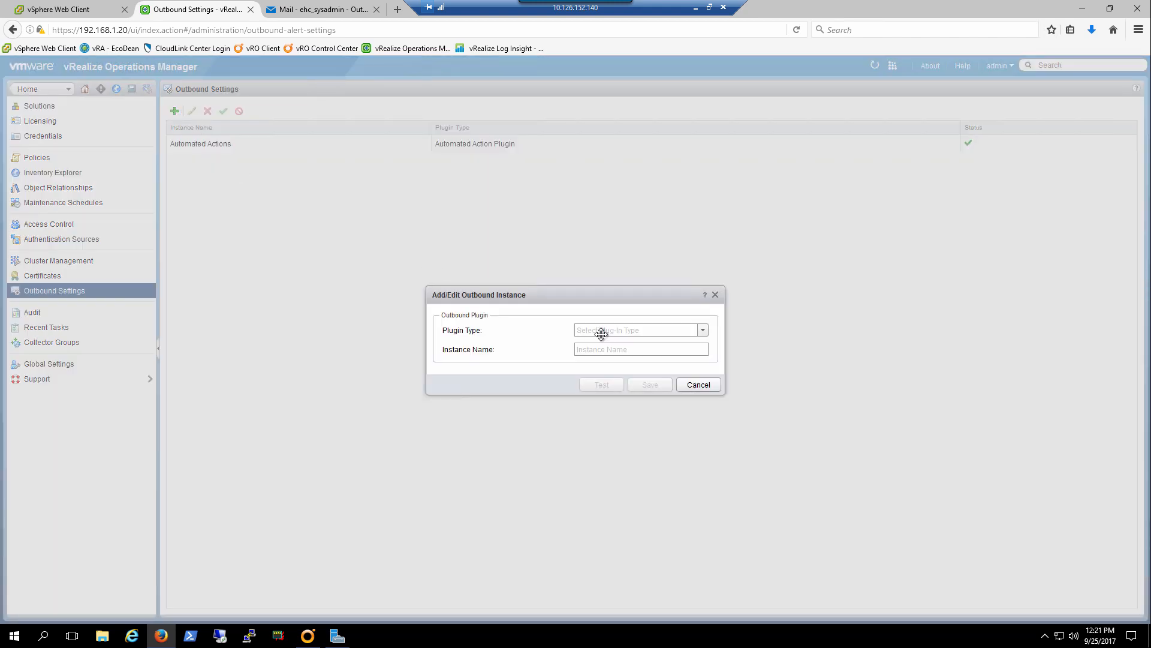
left_click(624, 331)
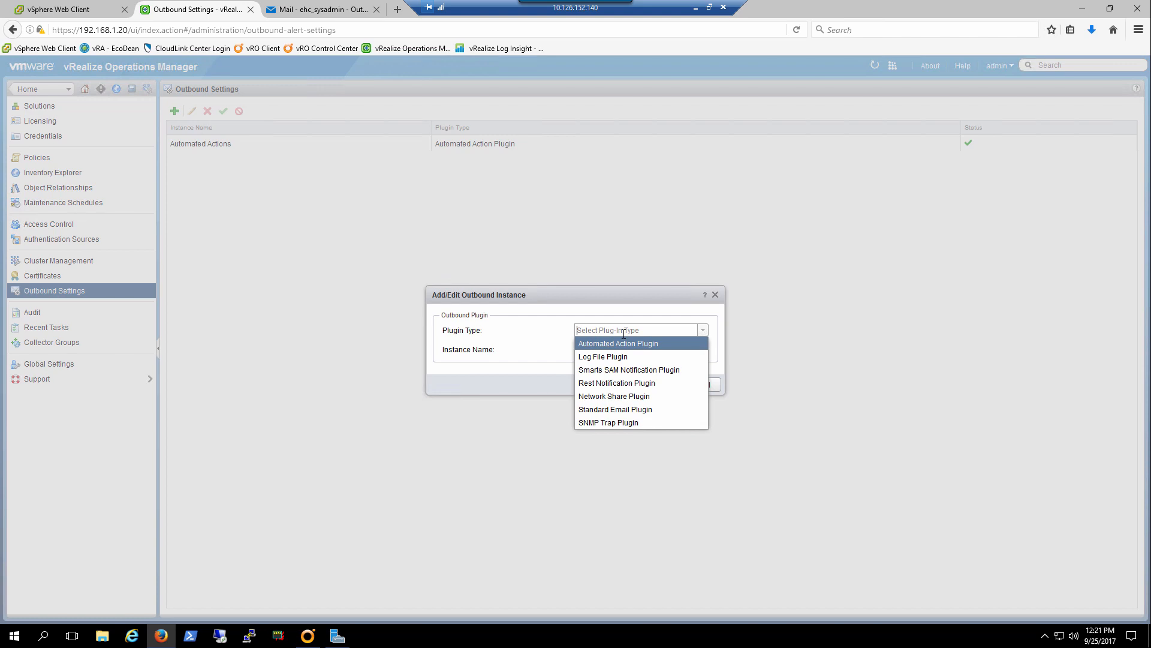
left_click(636, 410)
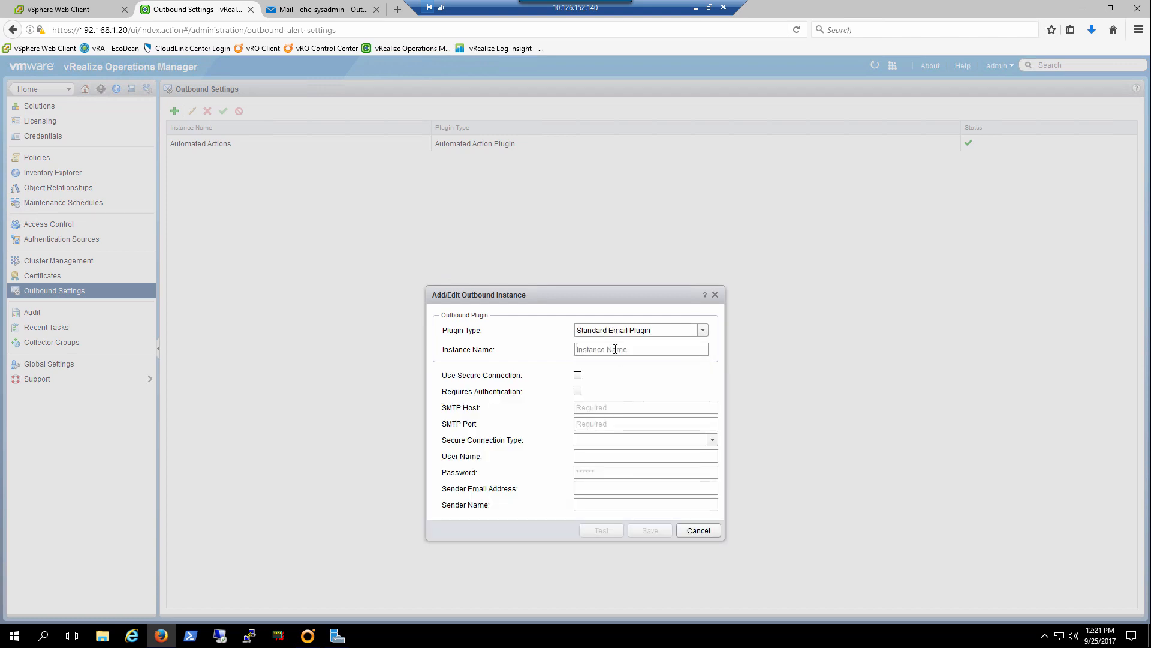
Name the outbound email instance Exchange.student.lab.
type("Exchange")
type(".data")
key("BackSpace")
key("BackSpace")
key("BackSpace")
key("BackSpace")
type("student.lab")
Set the instance's SMTP host to exchange.student.lab and its SMTP port to 25.
left_click(611, 407)
type("exchange")
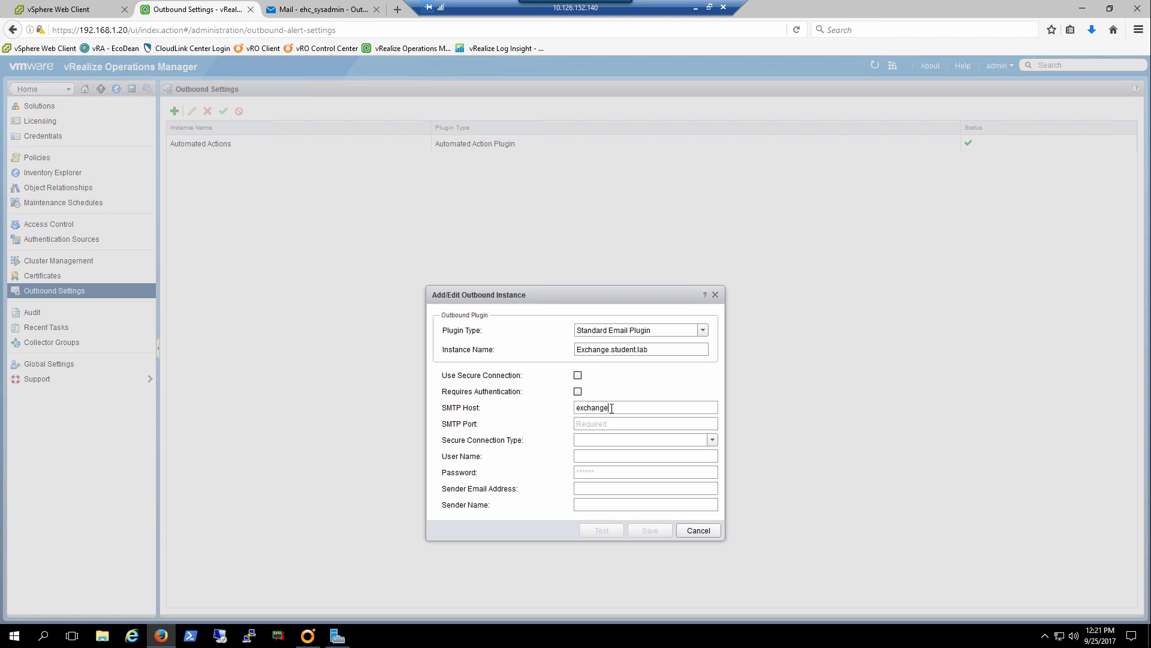
type(".student.lab")
left_click(617, 424)
type("25")
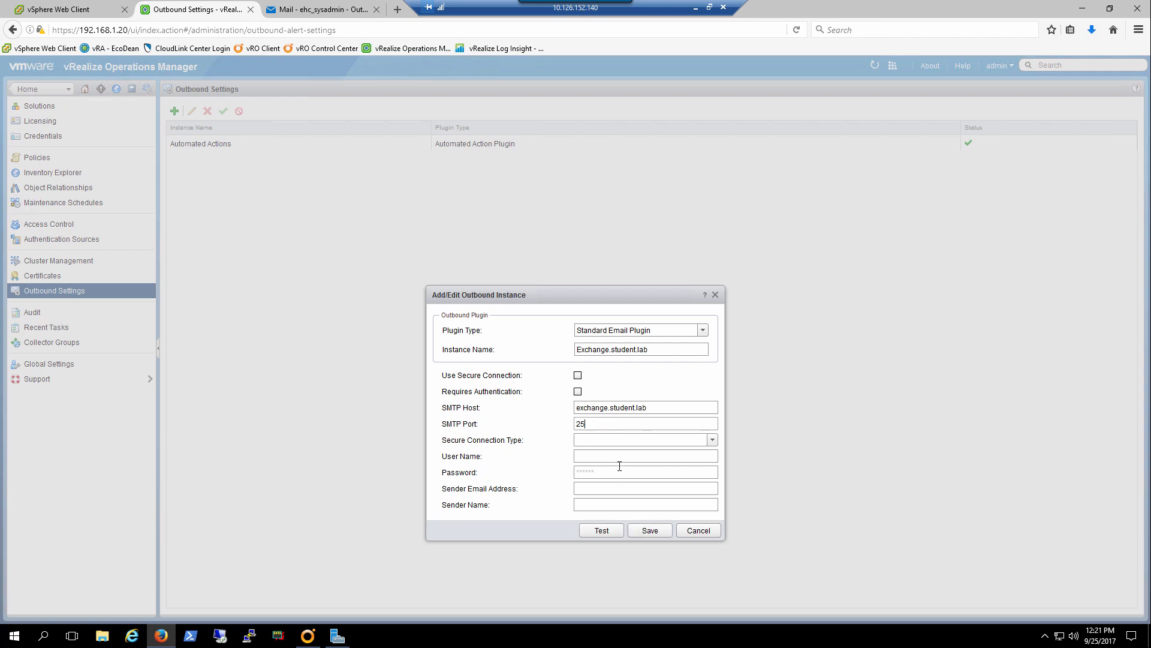
Test the outbound email instance's connection and save the instance.
left_click(602, 531)
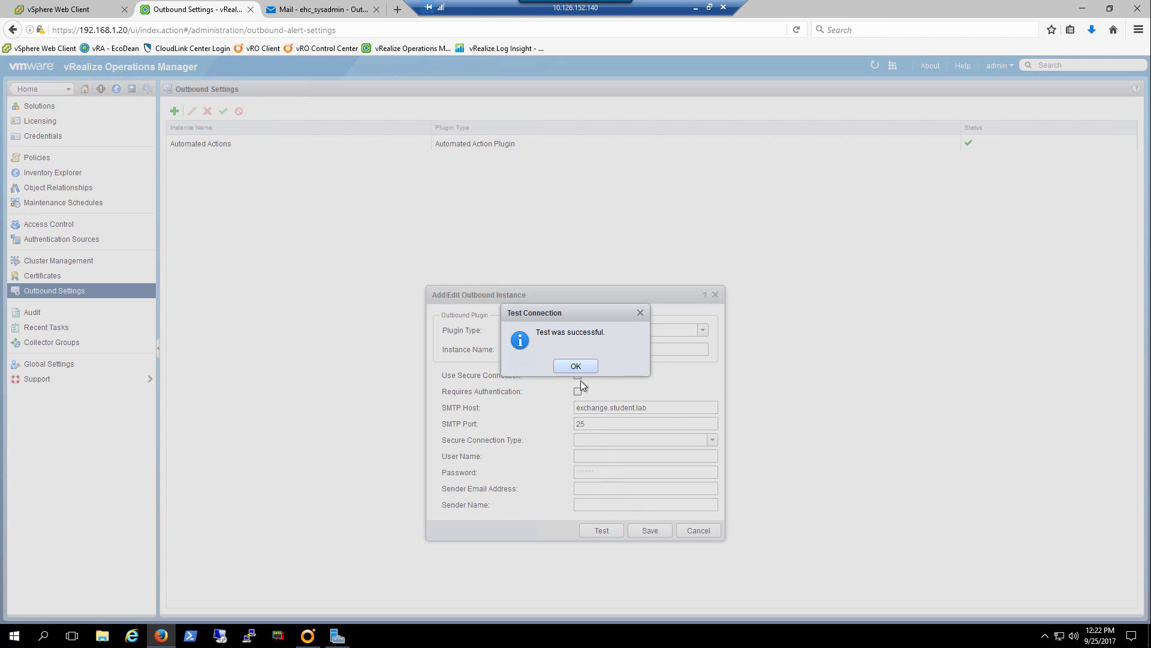
left_click(578, 367)
left_click(642, 532)
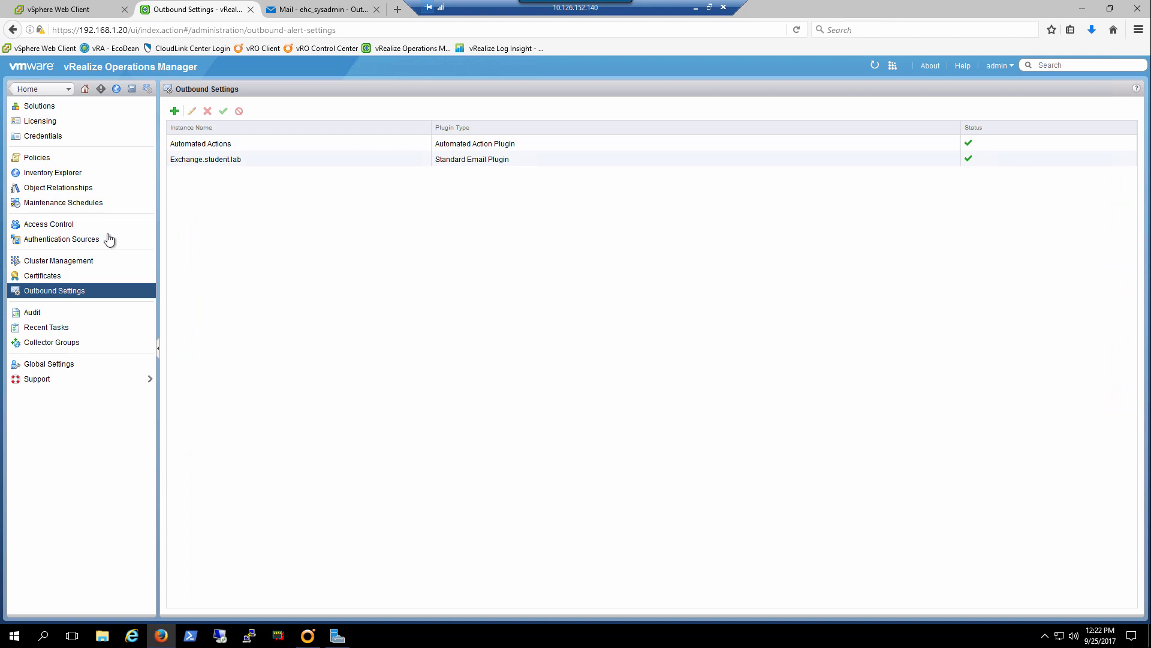
Add a new rule to the content notifications and name it "CPU performance Notifications".
left_click(132, 91)
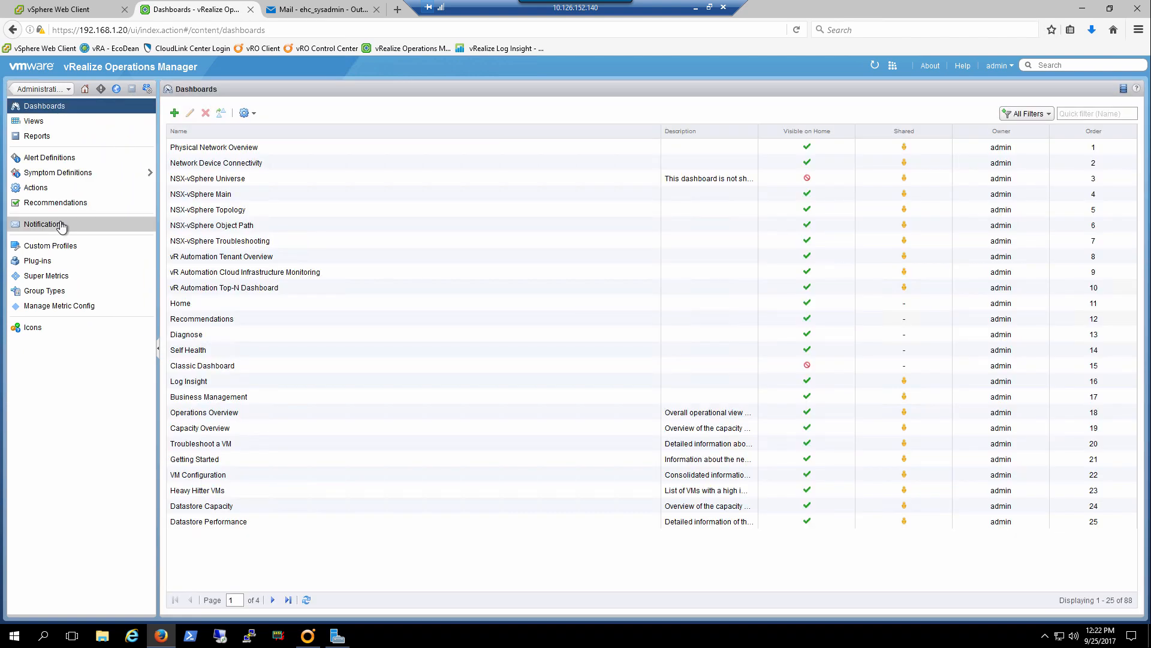
left_click(60, 224)
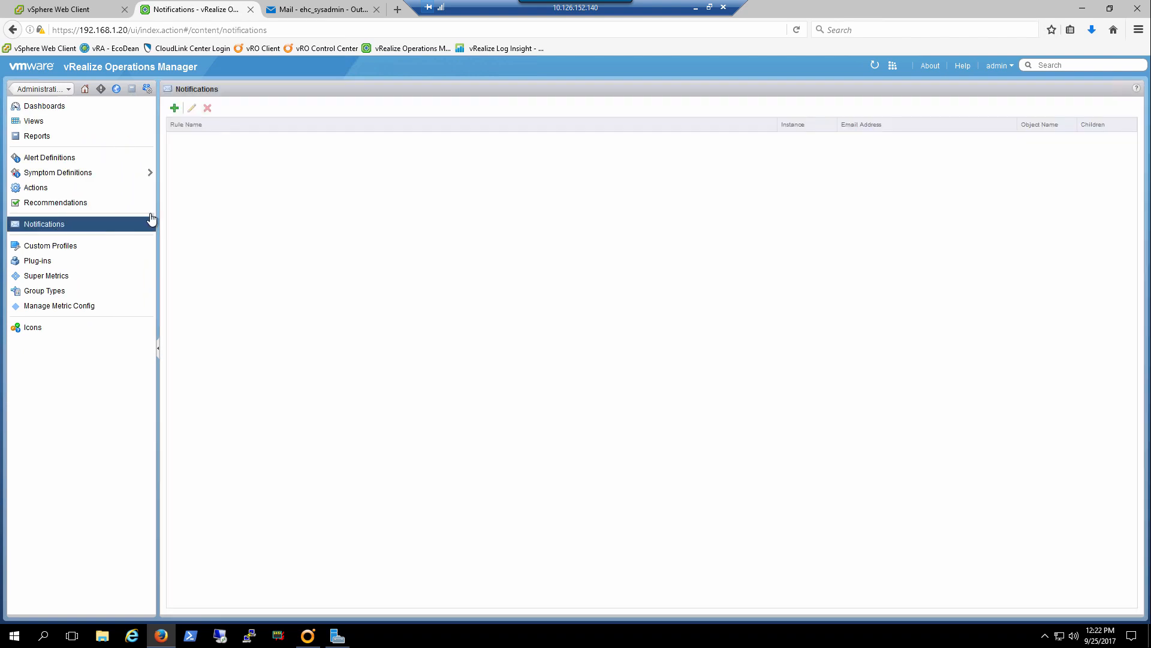
left_click(174, 109)
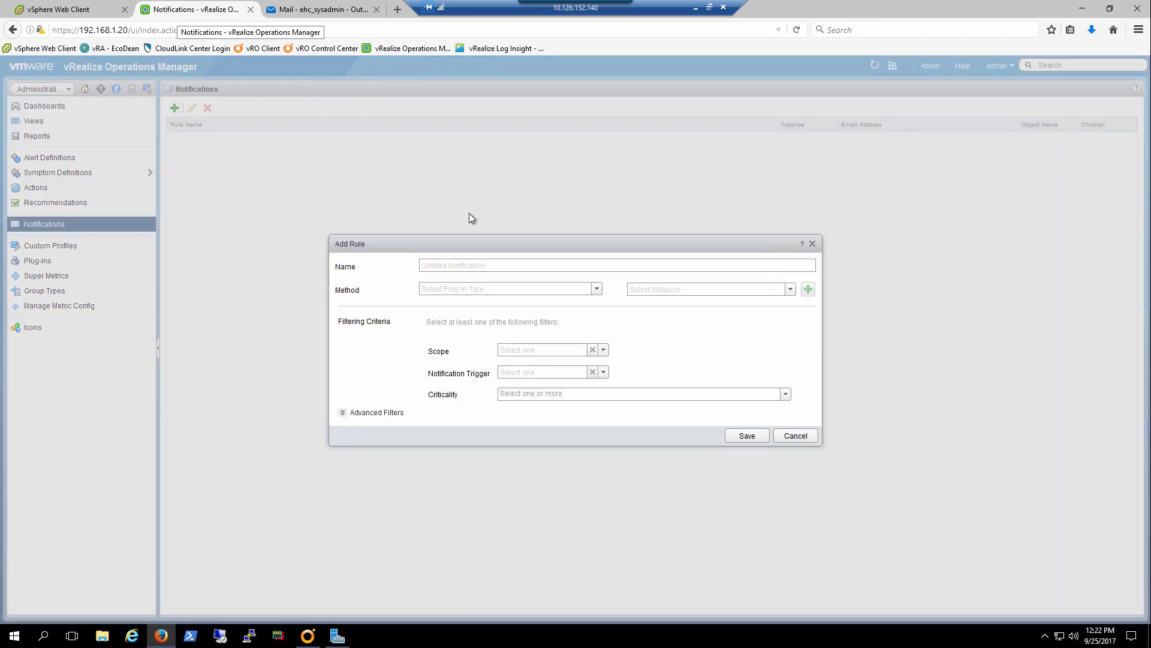
left_click(509, 265)
type("C")
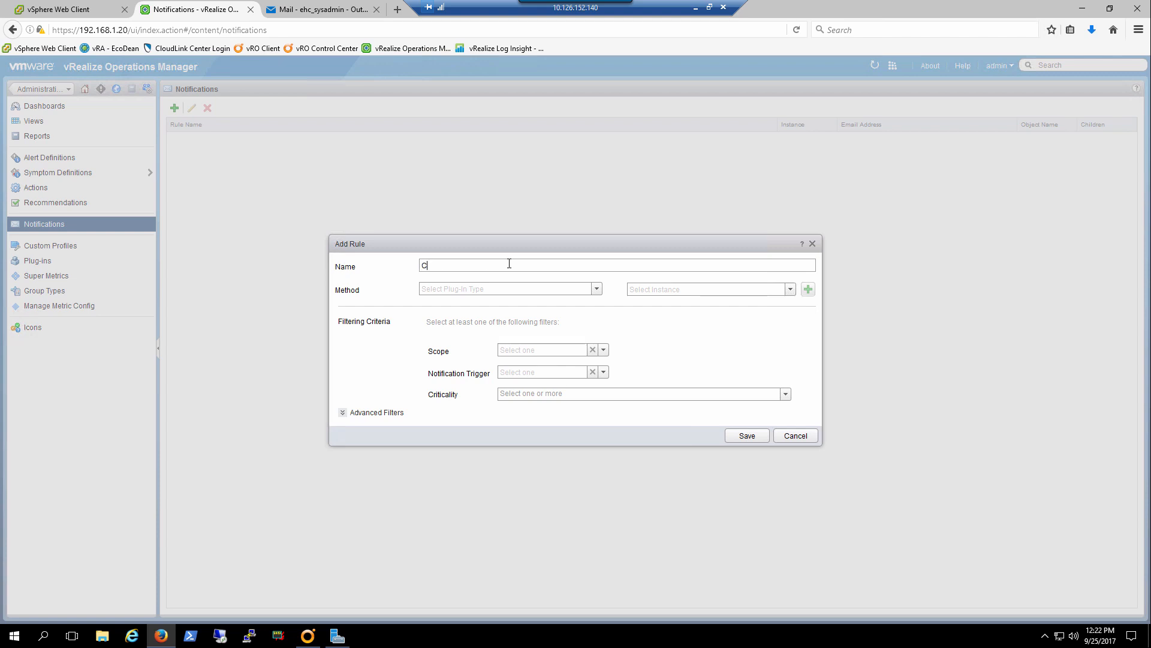
type("PU performance Notifications")
Set the rule's method to Standard Email Plugin with the Exchange.student.lab instance.
left_click(597, 292)
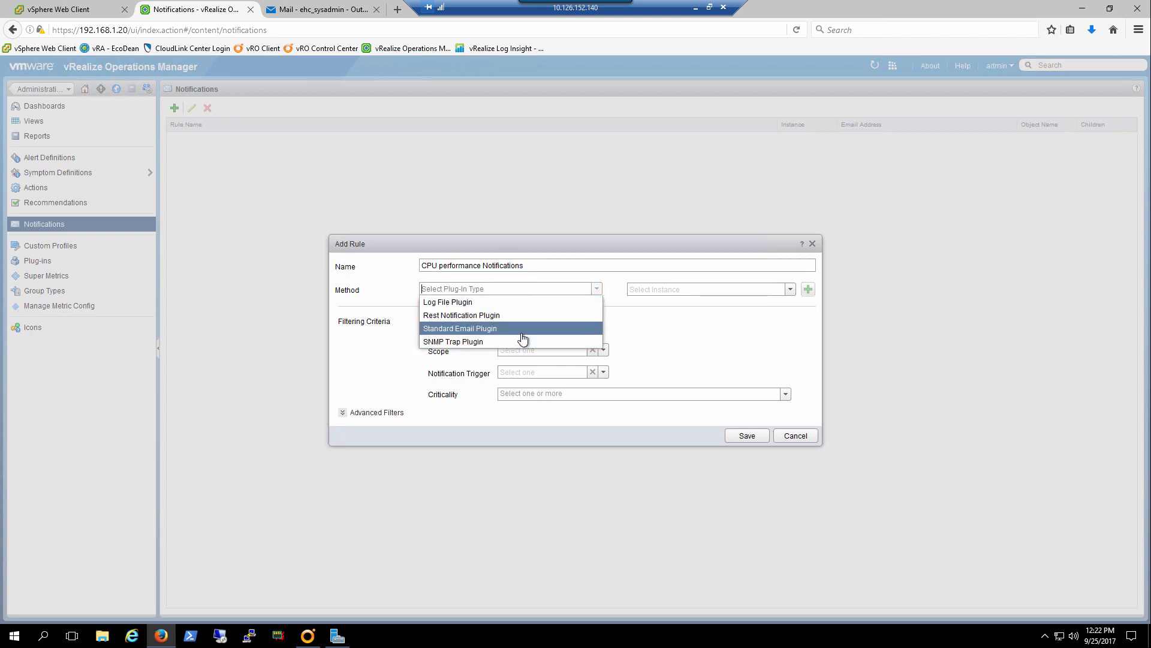
left_click(522, 340)
left_click(789, 221)
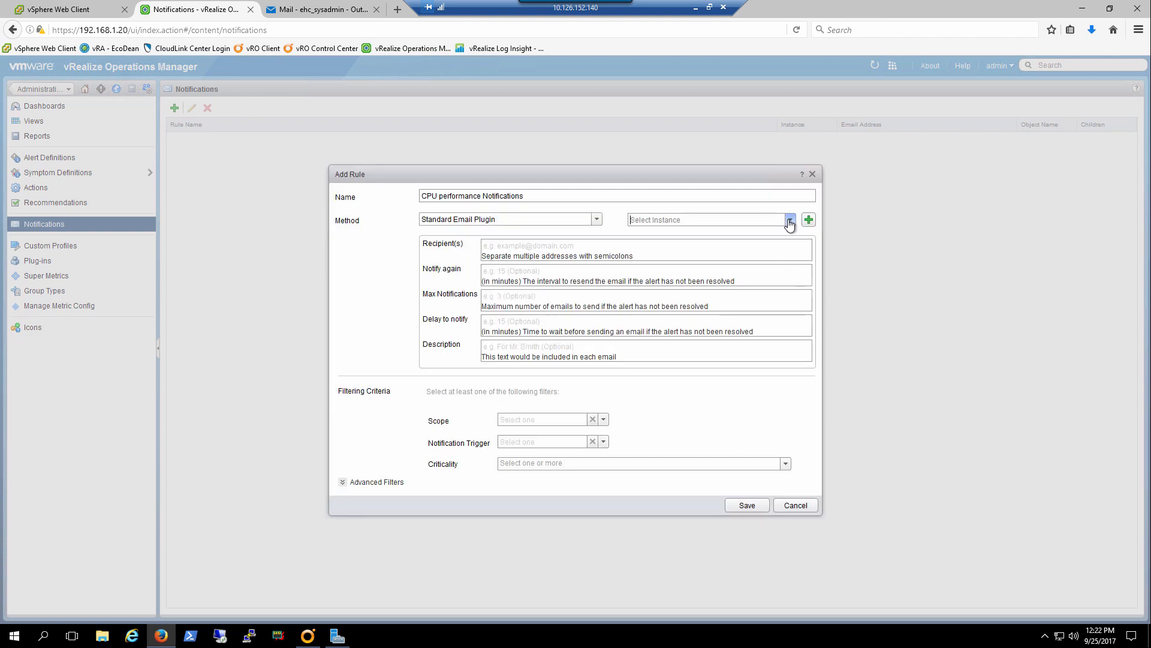
left_click(743, 239)
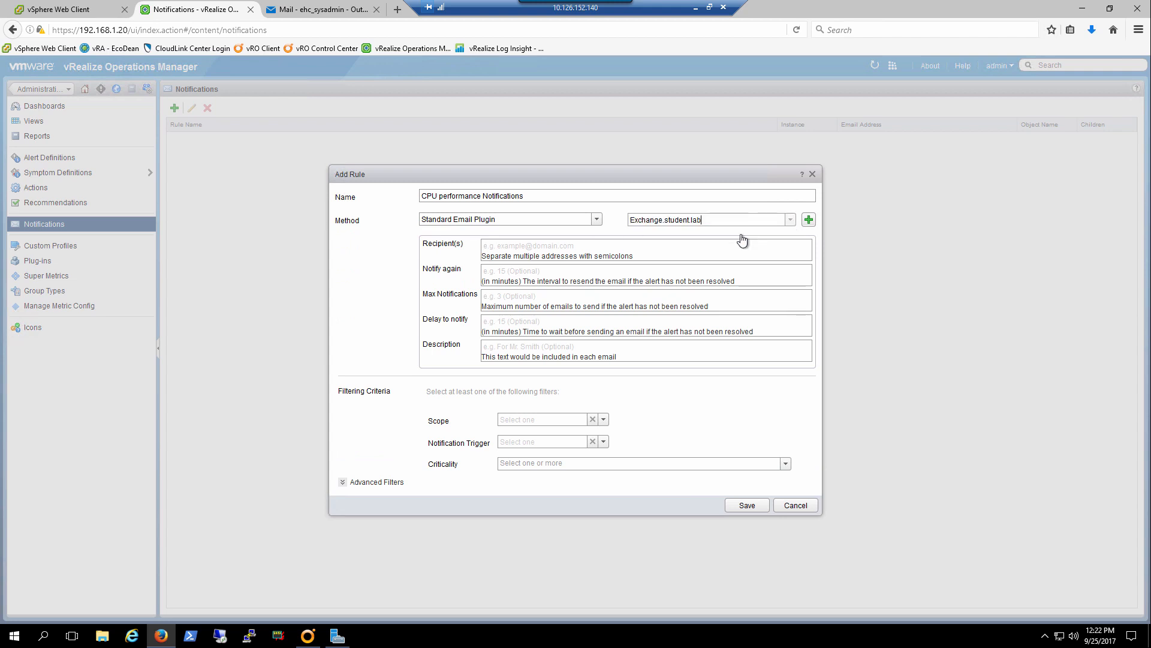
Enter the system administrator's email address as the notification rule's recipient.
left_click(562, 246)
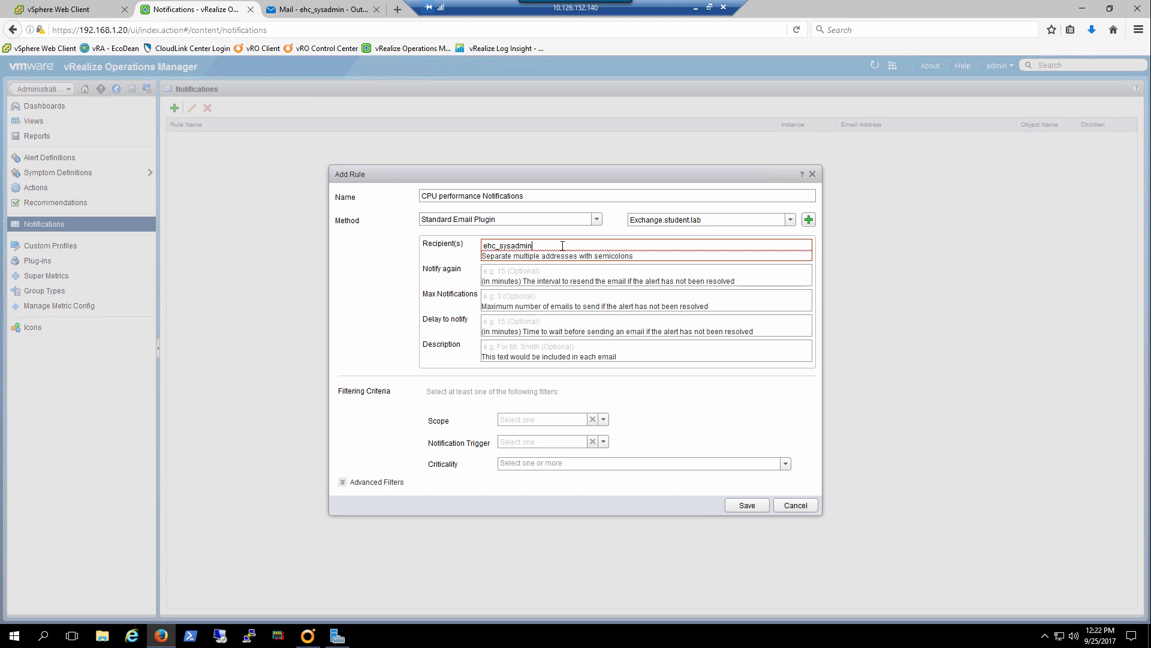
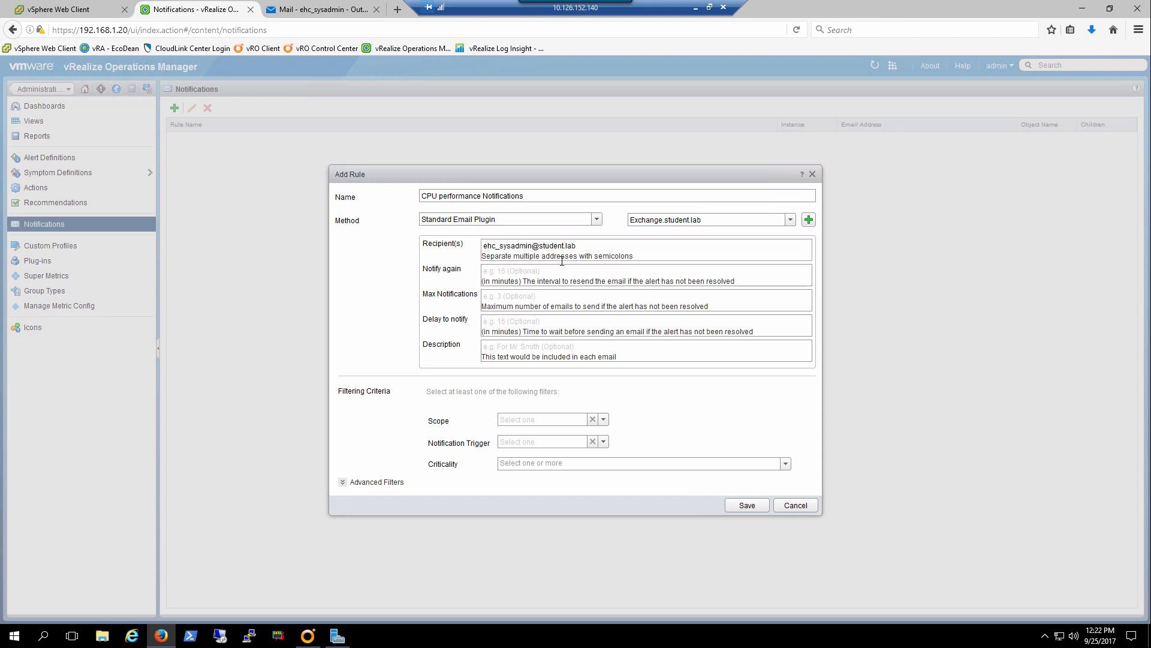
Set the rule to notify again every 5 minutes, with 10 maximum notifications and a 10-minute delay to notify.
left_click(562, 274)
type("5")
left_click(557, 293)
type("10")
left_click(507, 320)
type("10")
Enter "Performance alert" as the description included in each notification email.
left_click(508, 345)
type("Pe")
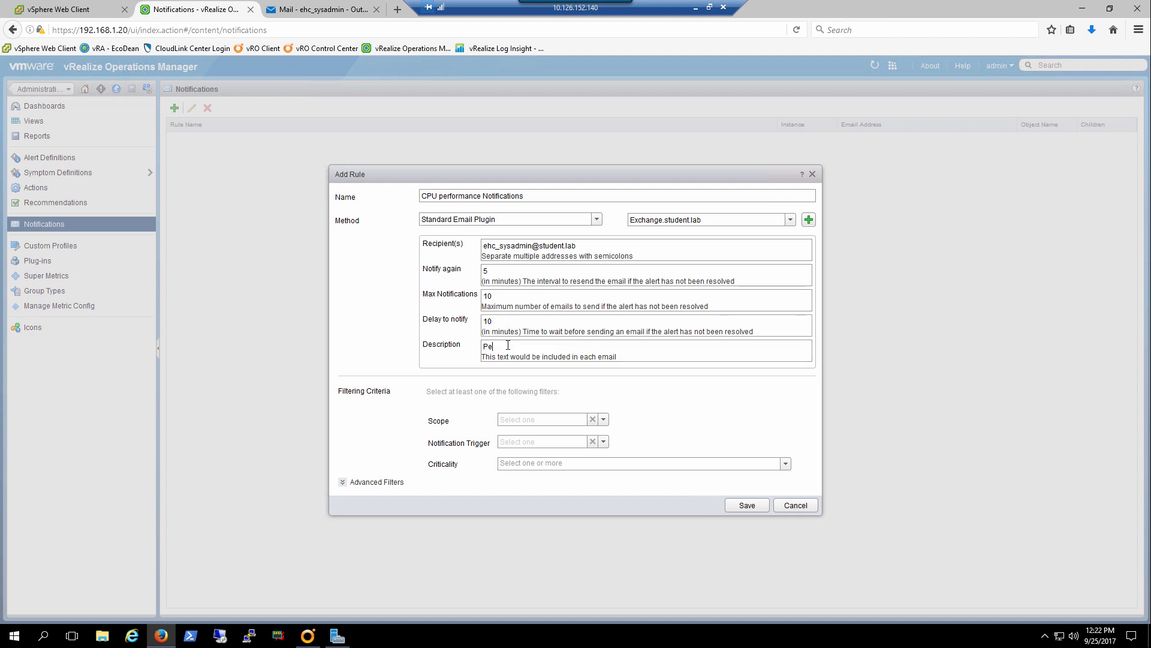
type("rformance aler")
Set the rule's scope to the EcoDean datacenter object with descendants included.
left_click(602, 419)
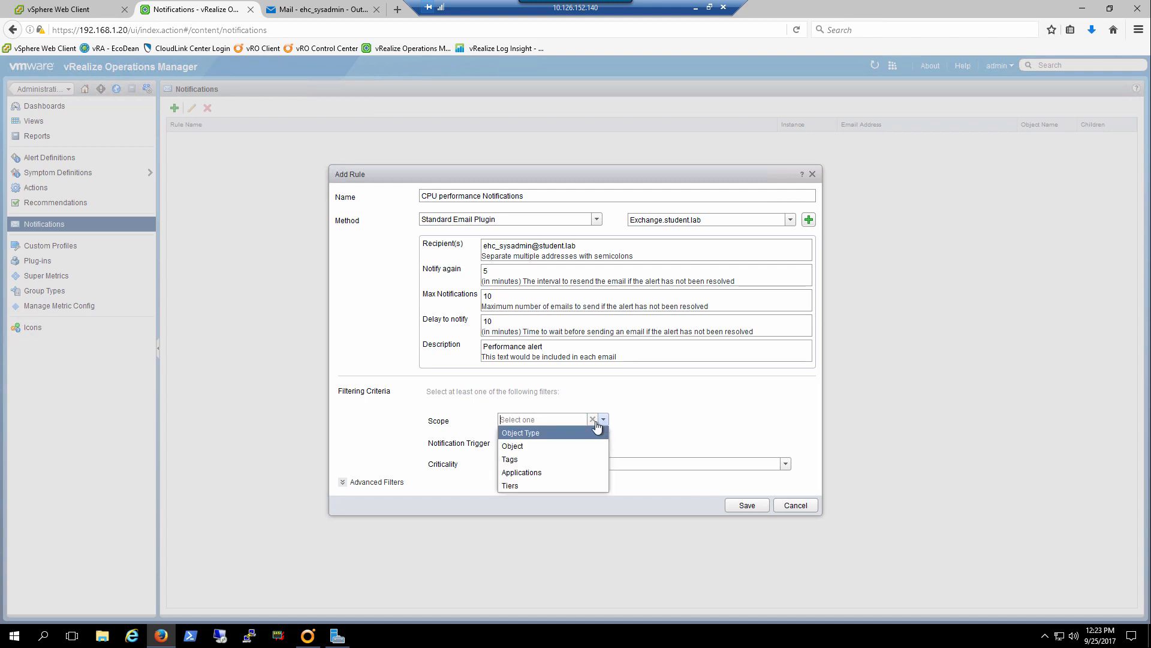
left_click(525, 447)
left_click(690, 423)
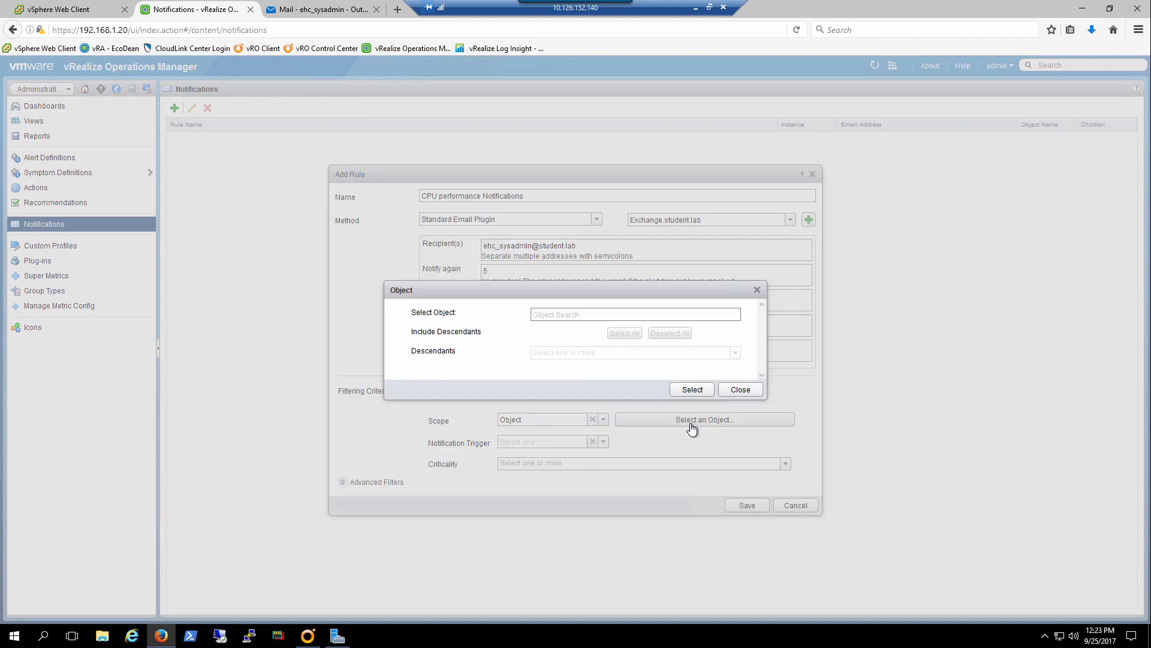
left_click(536, 314)
type("Ecod")
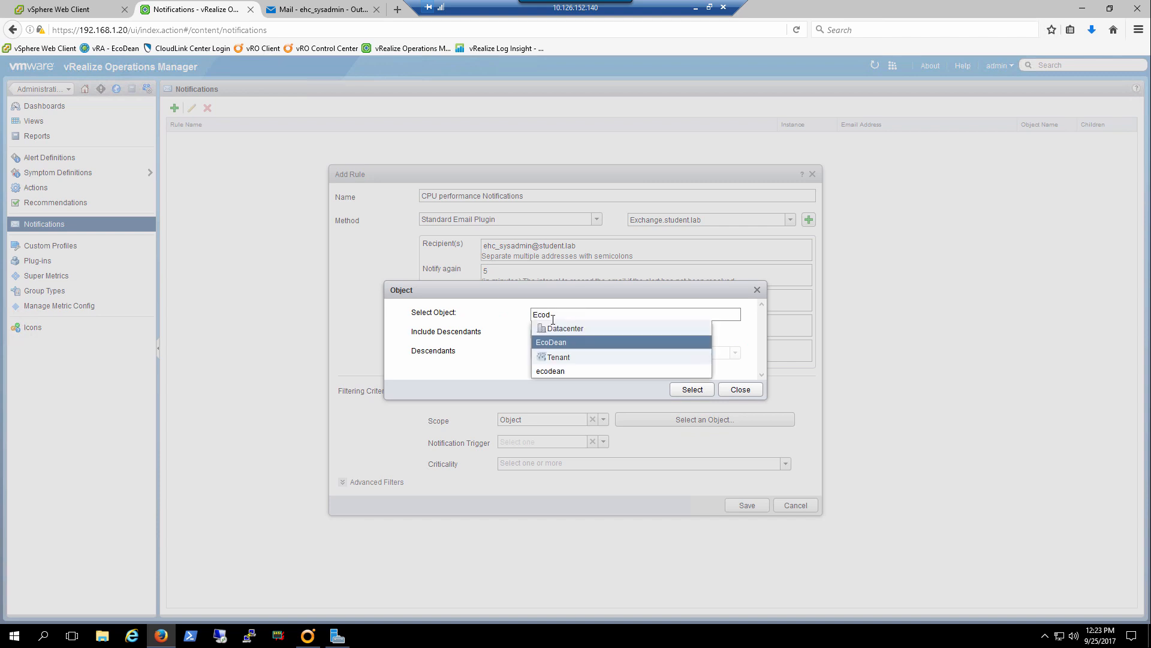
left_click(556, 344)
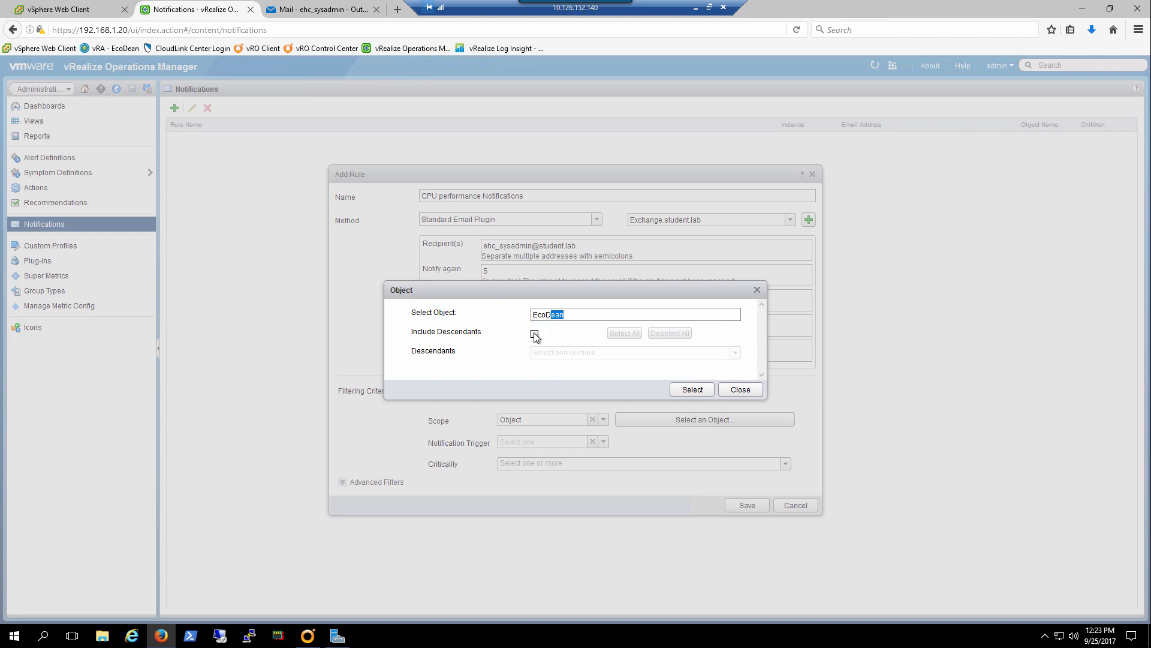
left_click(534, 334)
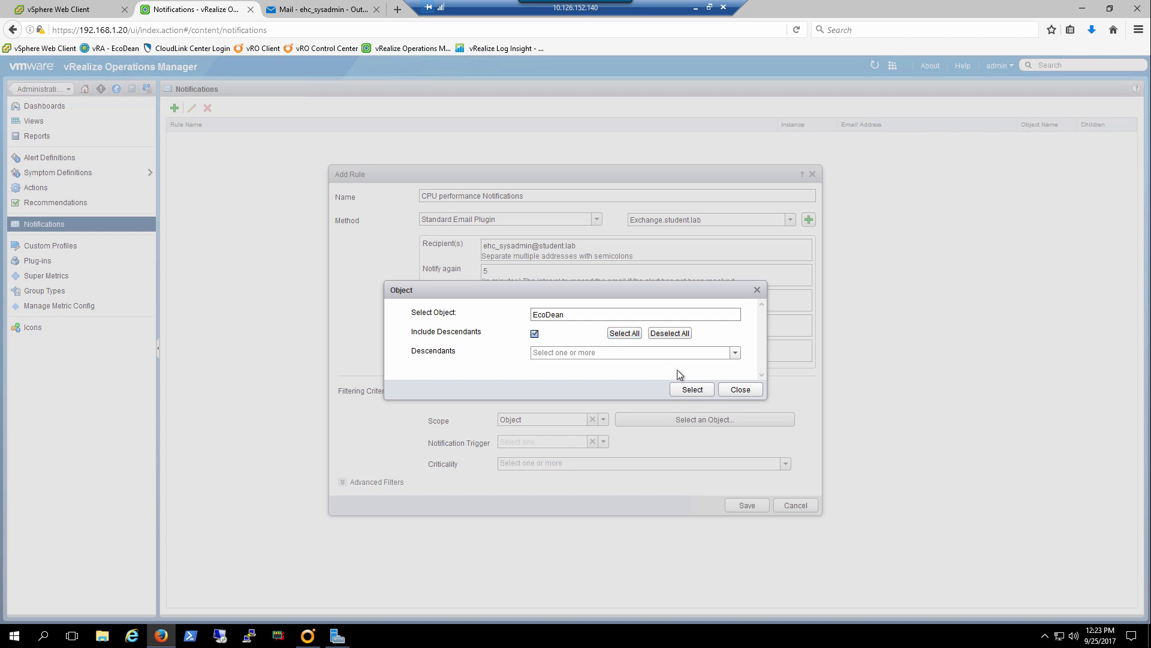
left_click(692, 391)
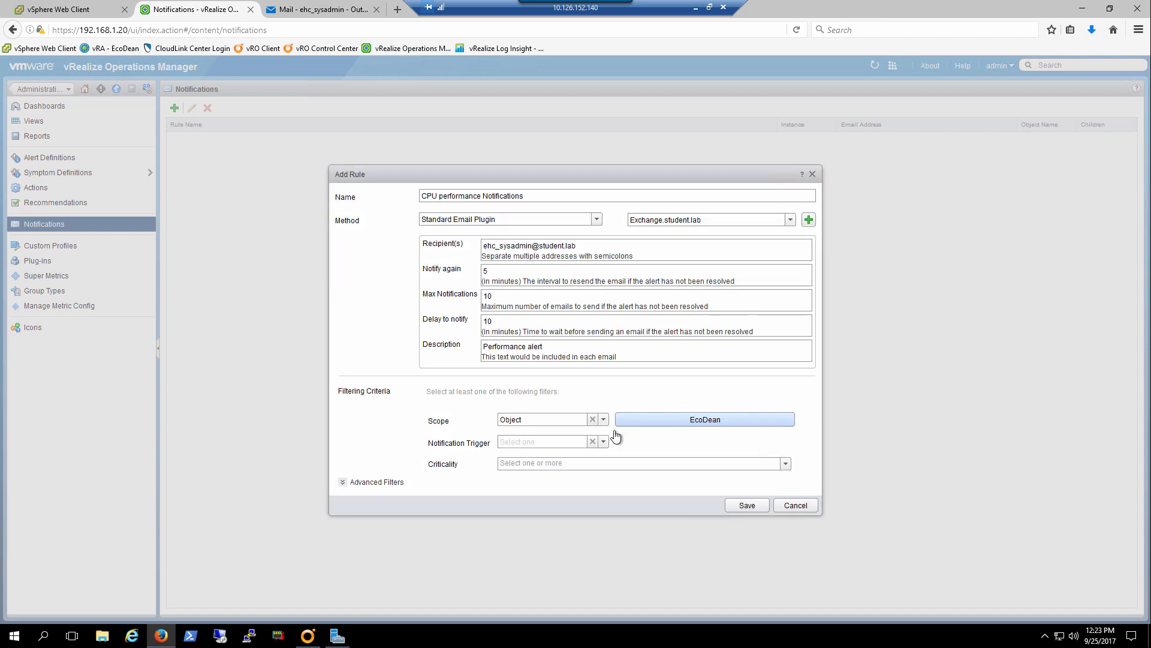
Set the notification trigger to the alert type Virtualization/Hypervisor Alerts, subtype Performance.
left_click(605, 443)
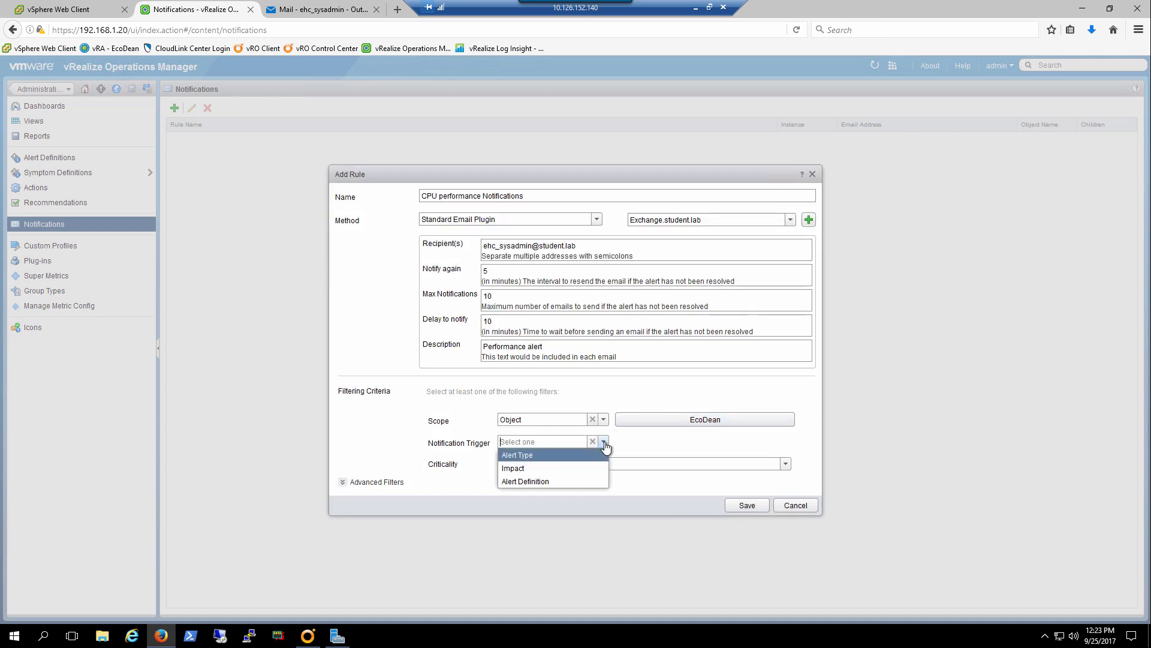
left_click(534, 460)
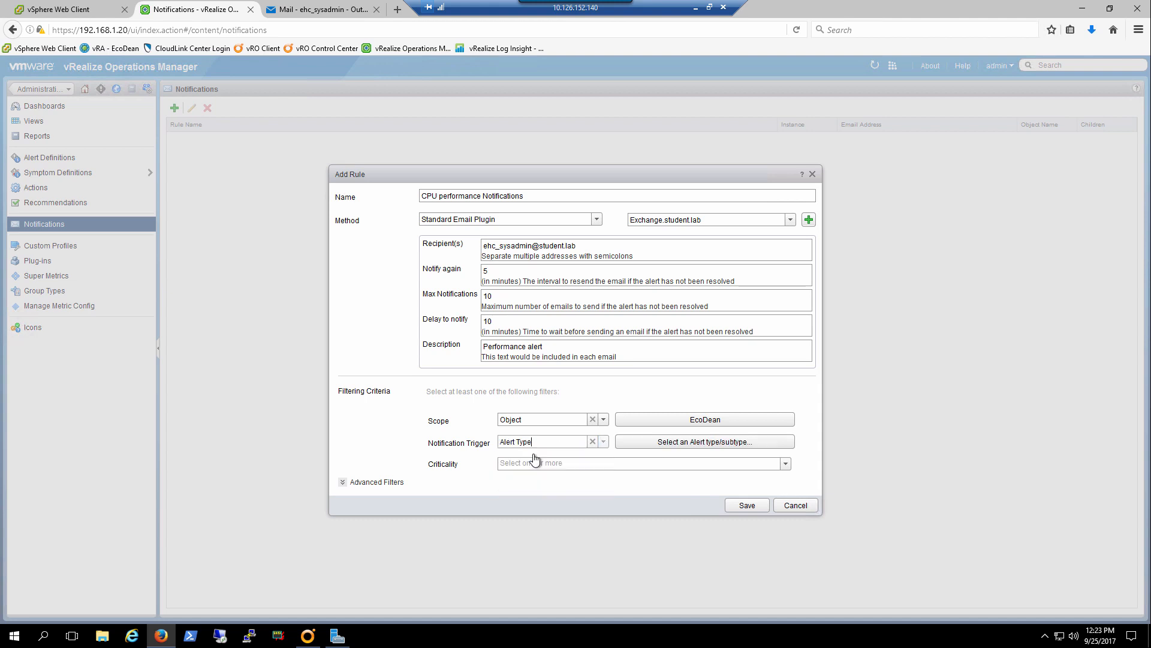
left_click(725, 443)
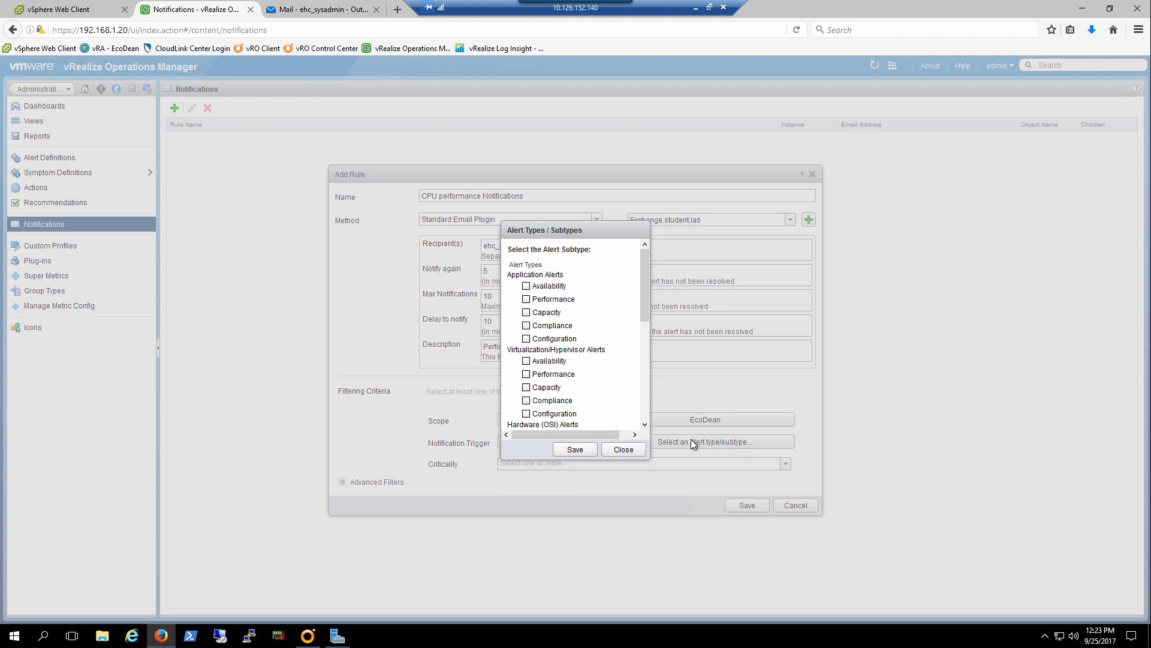
left_click(526, 374)
left_click(575, 450)
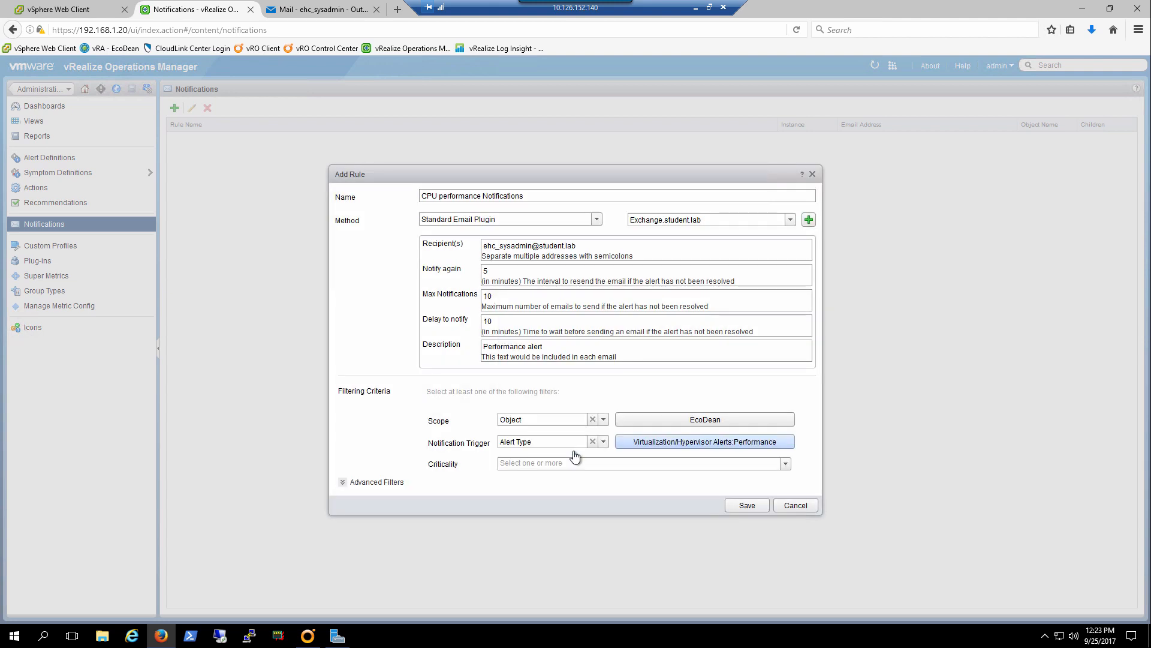
Add the Info, Warning, Immediate and Critical levels to the rule's criticality filter and save the rule.
left_click(785, 467)
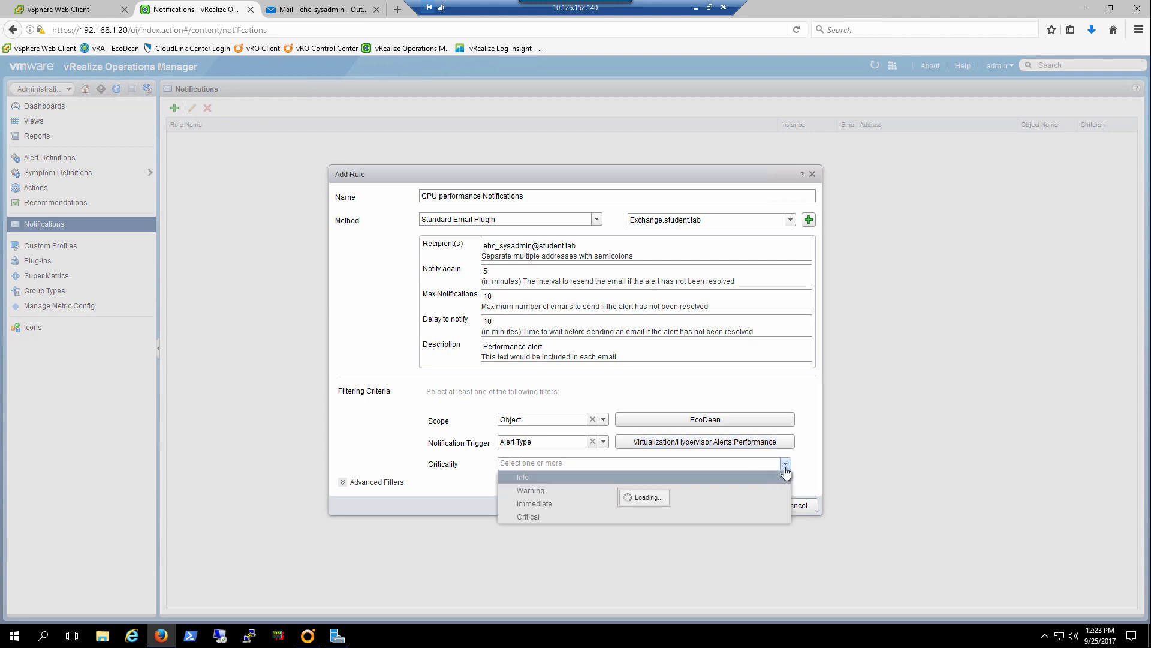
left_click(617, 480)
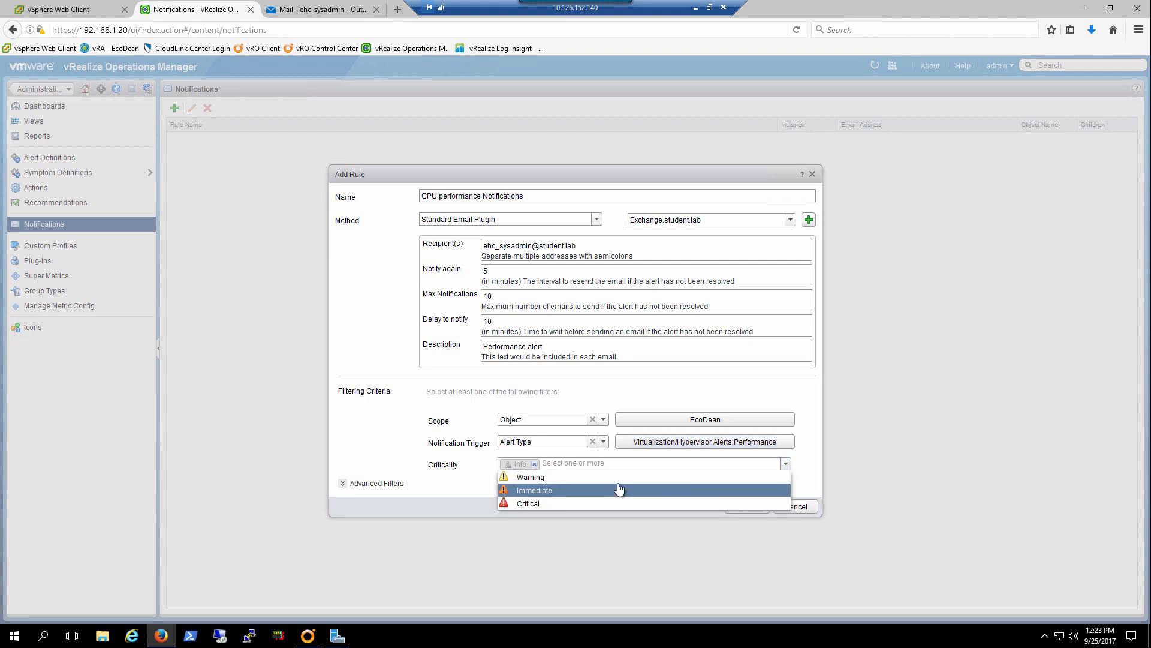
left_click(620, 483)
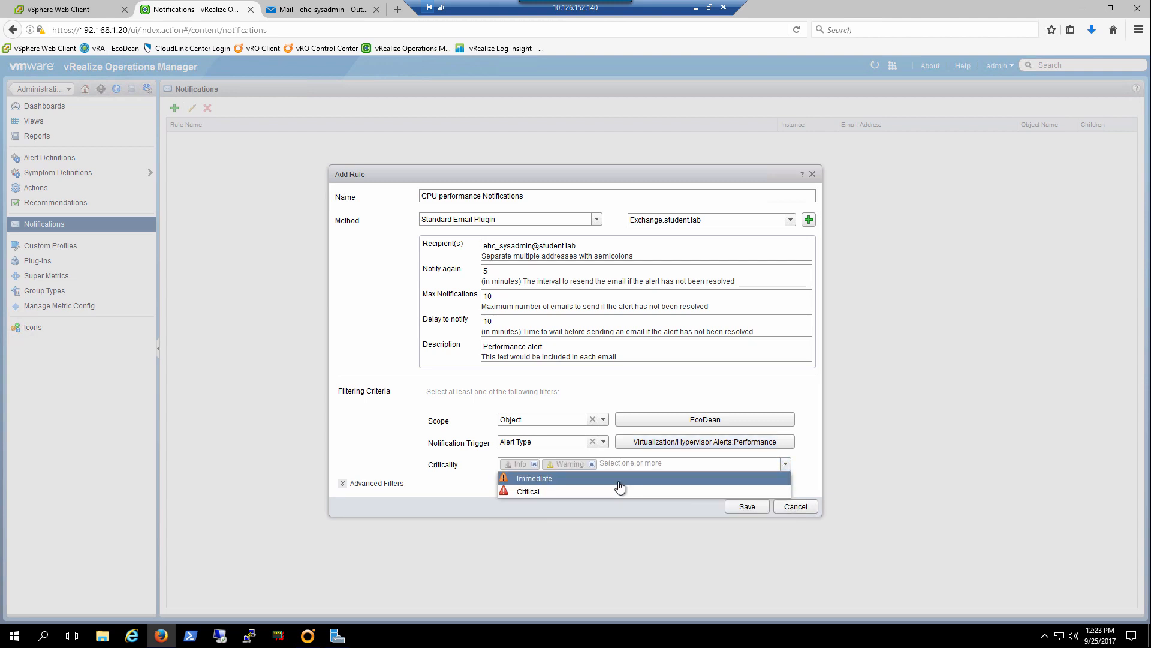
left_click(619, 480)
left_click(619, 480)
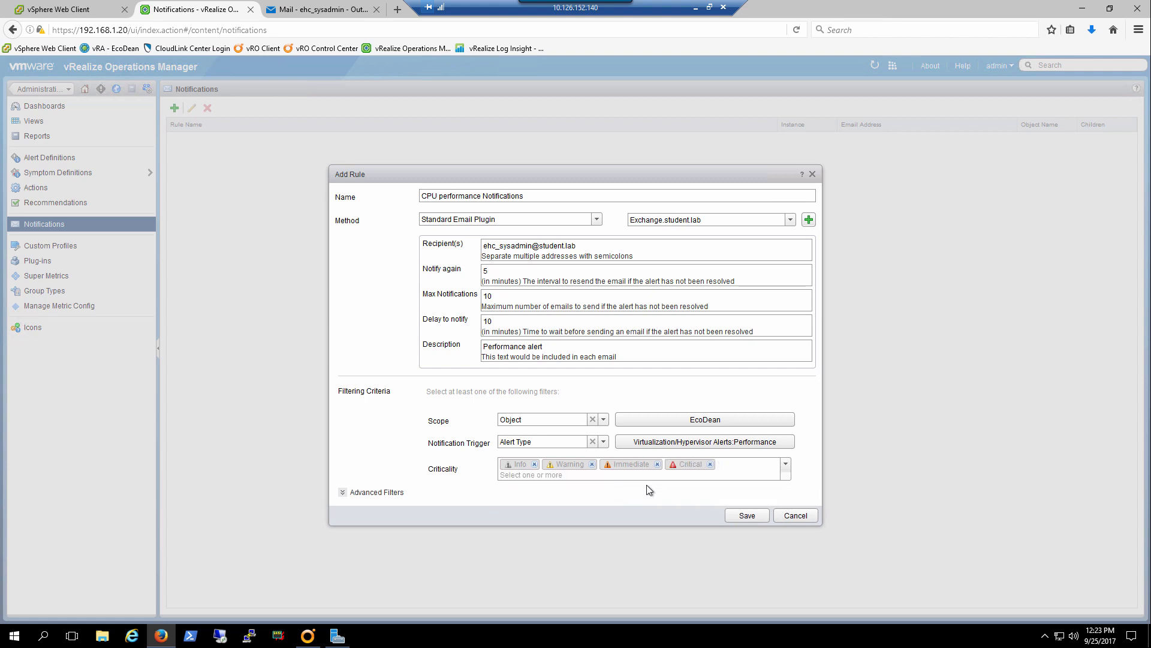
left_click(743, 517)
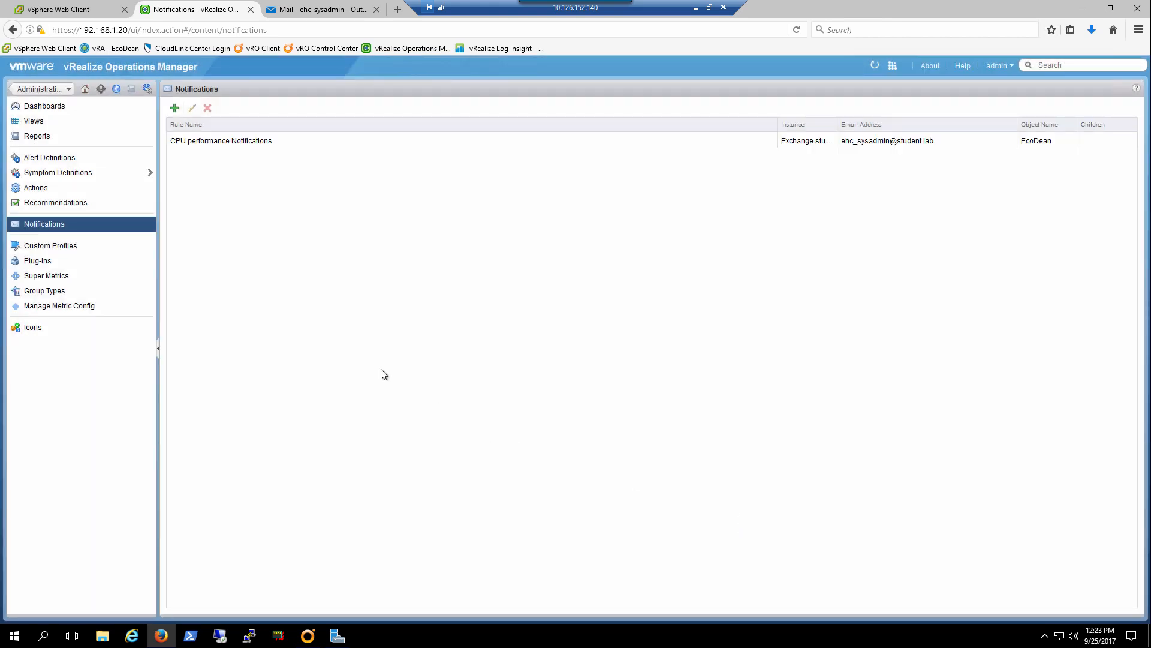
Switch to the Outlook webmail inbox and examine the object name and details in the open vRealize alert email.
left_click(301, 12)
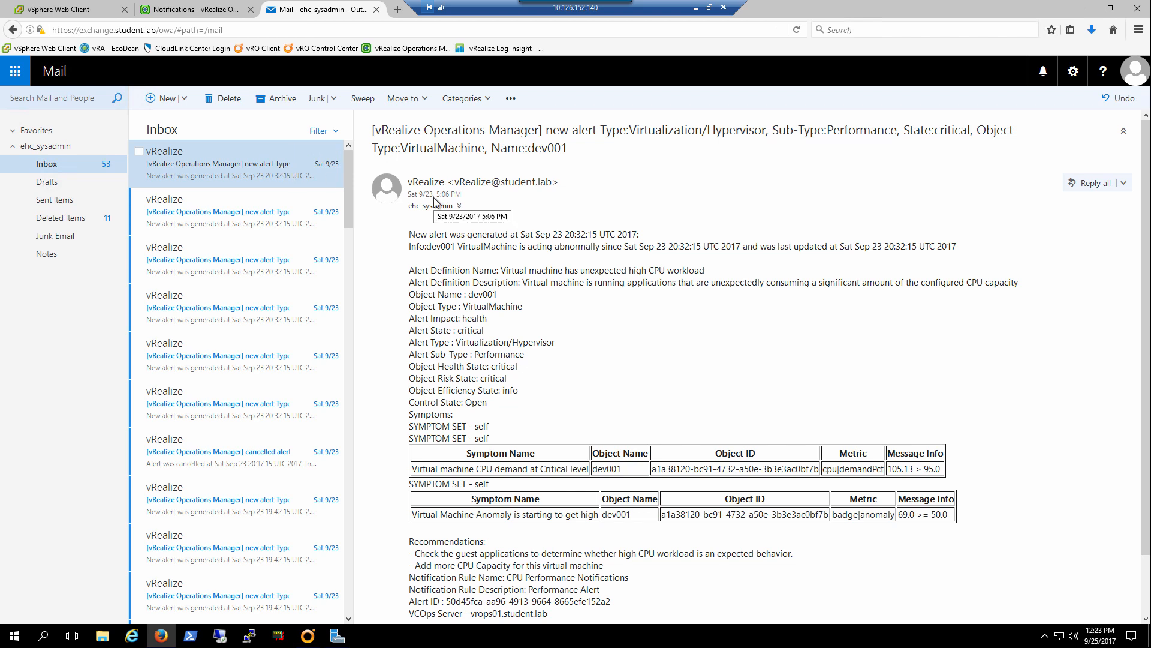
left_click_drag(463, 295, 509, 297)
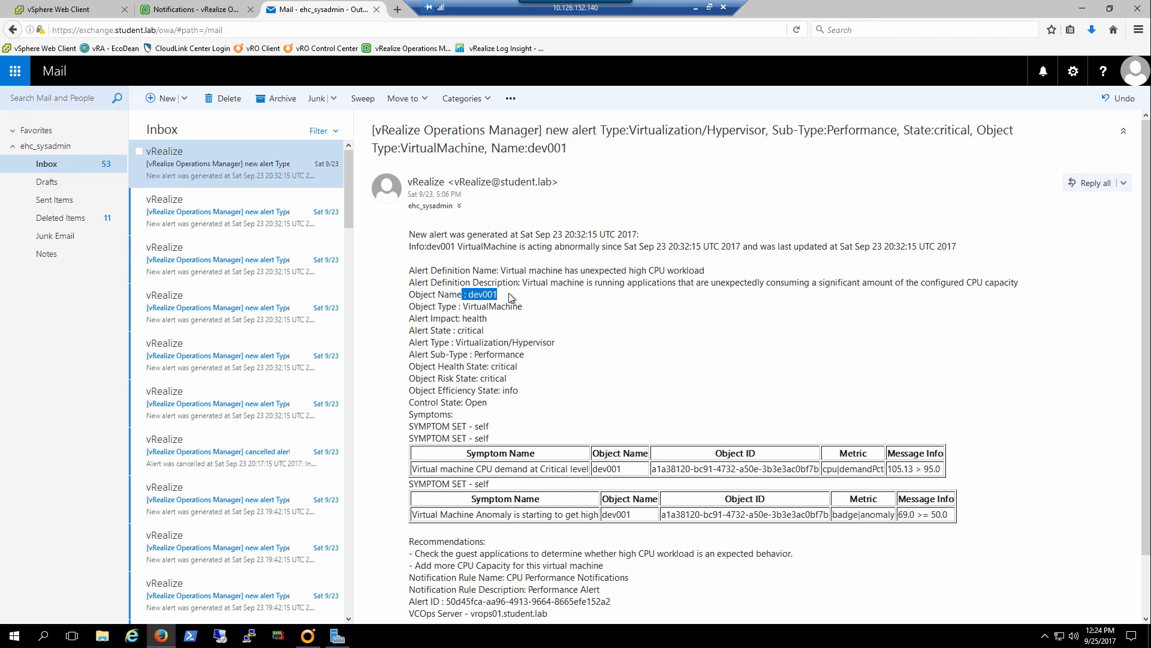
left_click(514, 391)
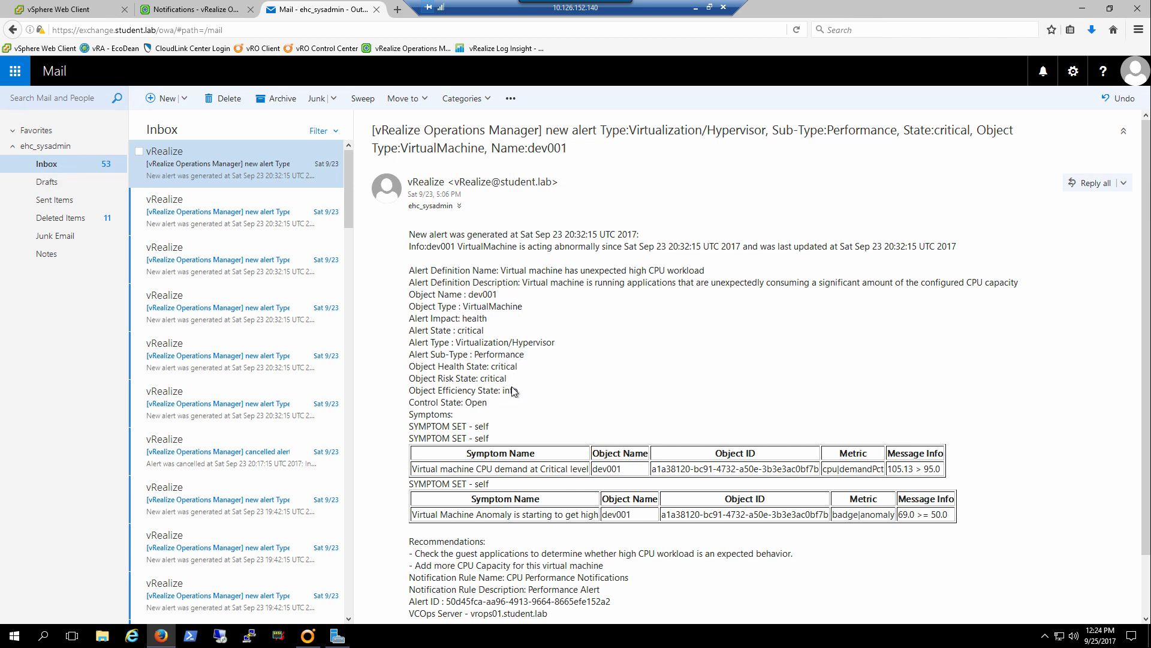